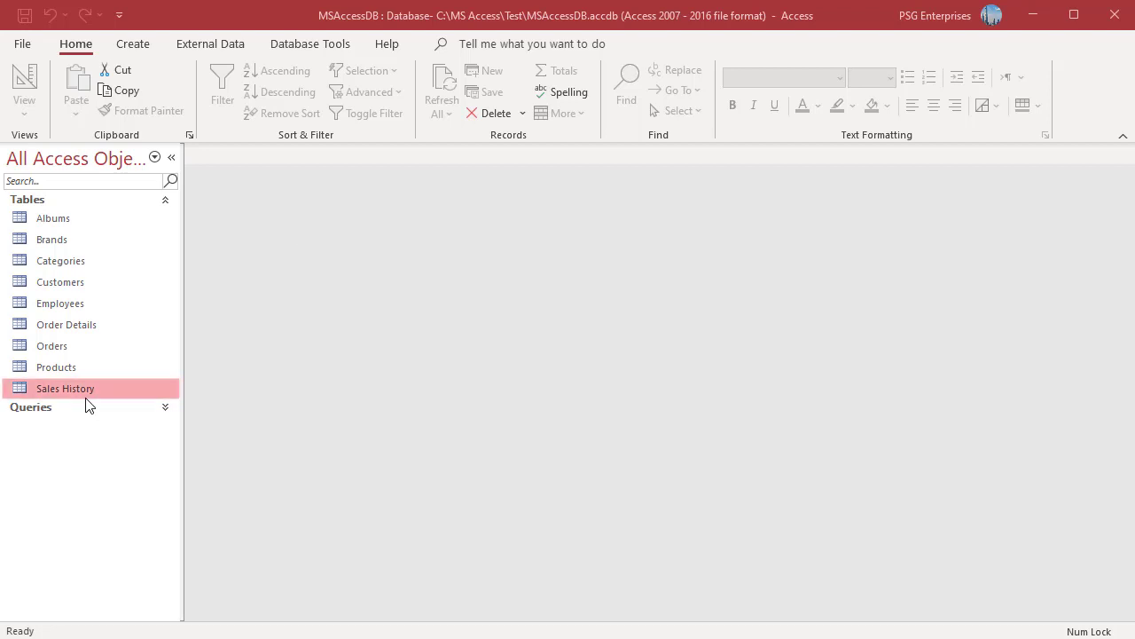
Open the Sales History table to review its fields and records, and close it
double_click(92, 388)
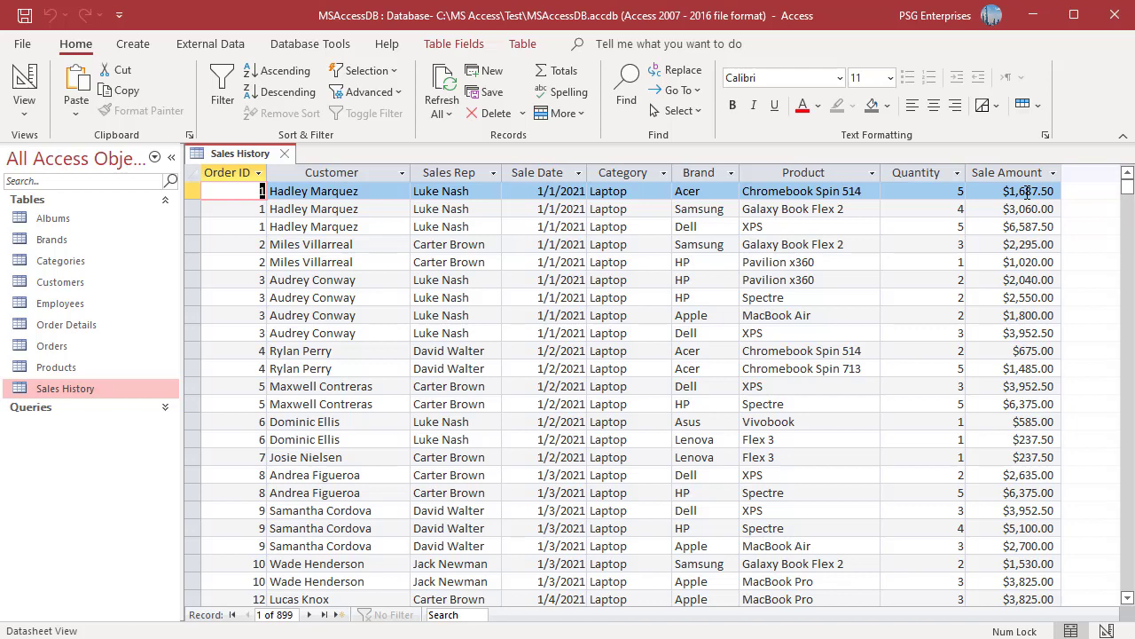
left_click(284, 153)
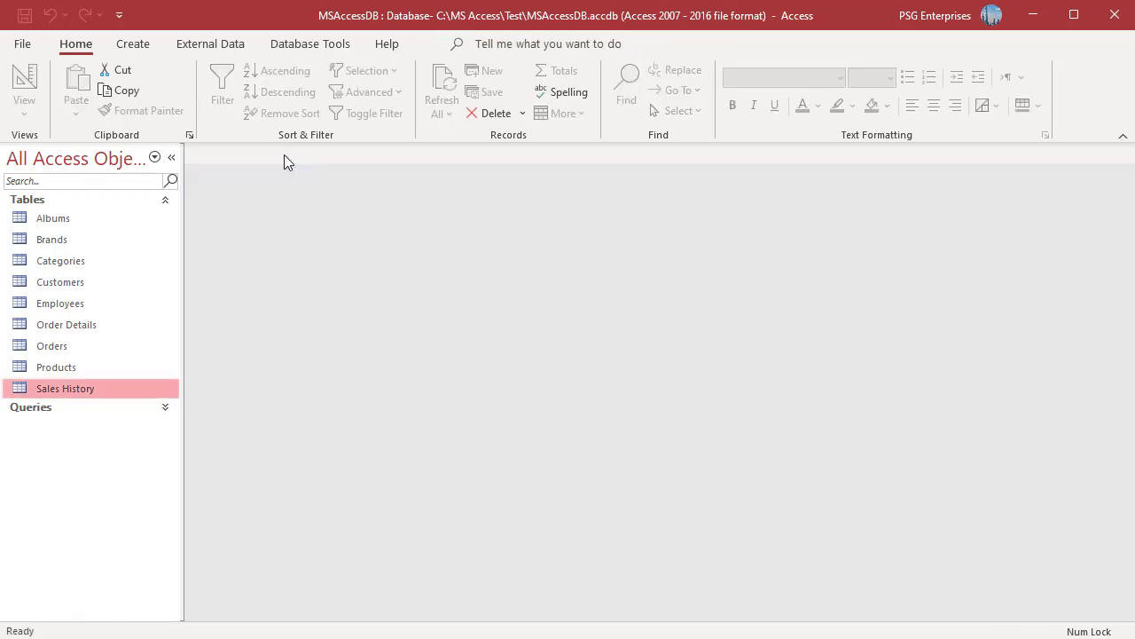
Start a new crosstab query with the Crosstab Query Wizard, based on the Sales History table
left_click(135, 45)
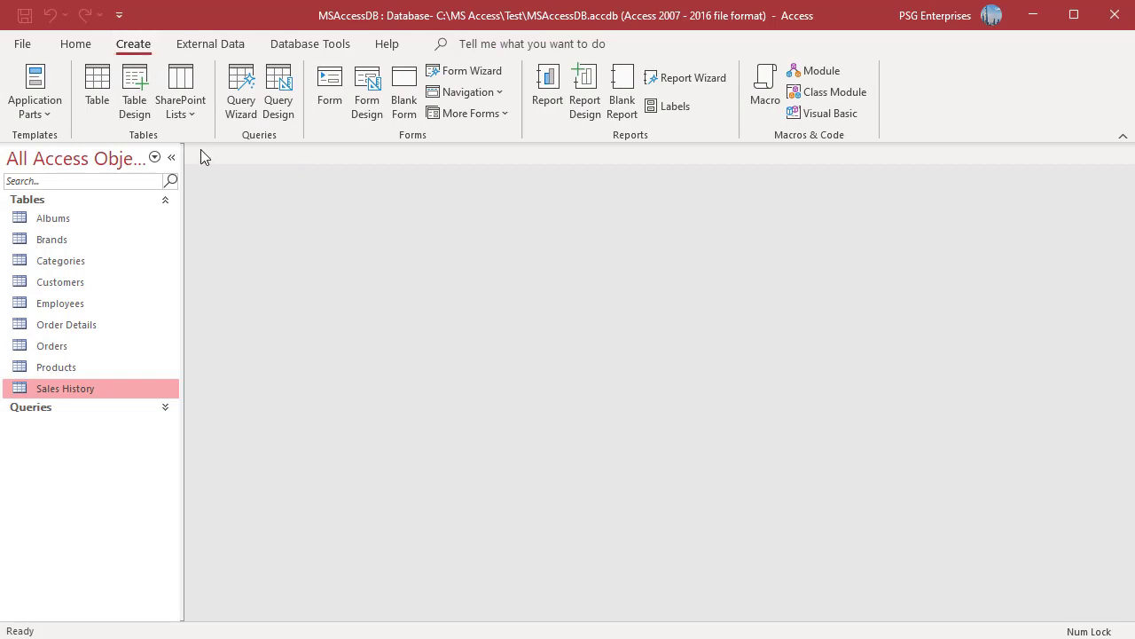
left_click(242, 116)
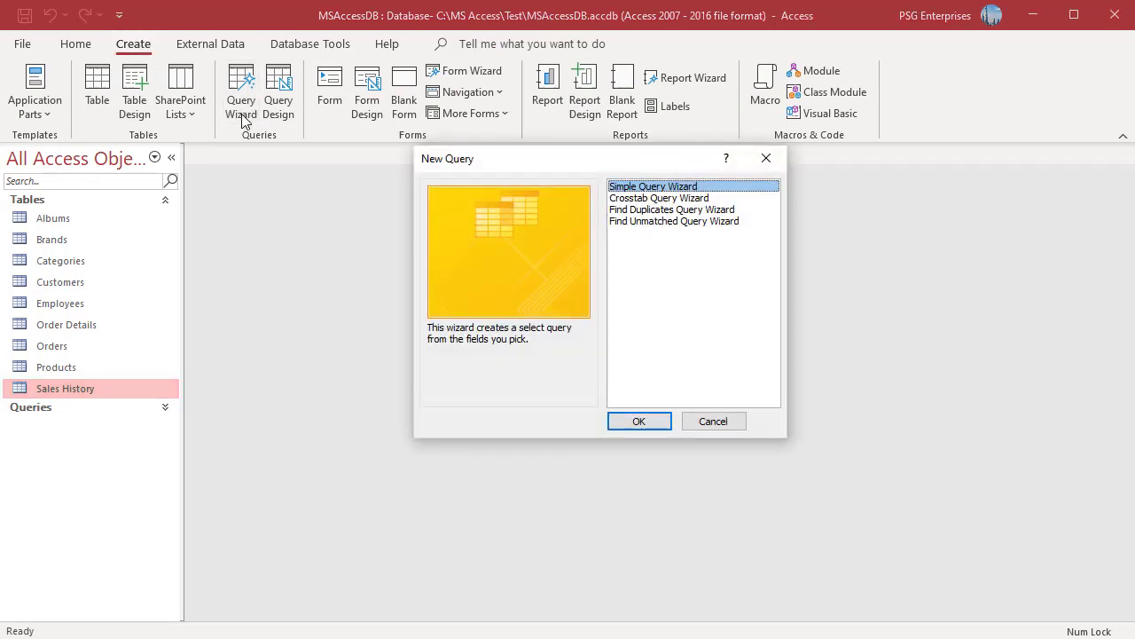
left_click(668, 199)
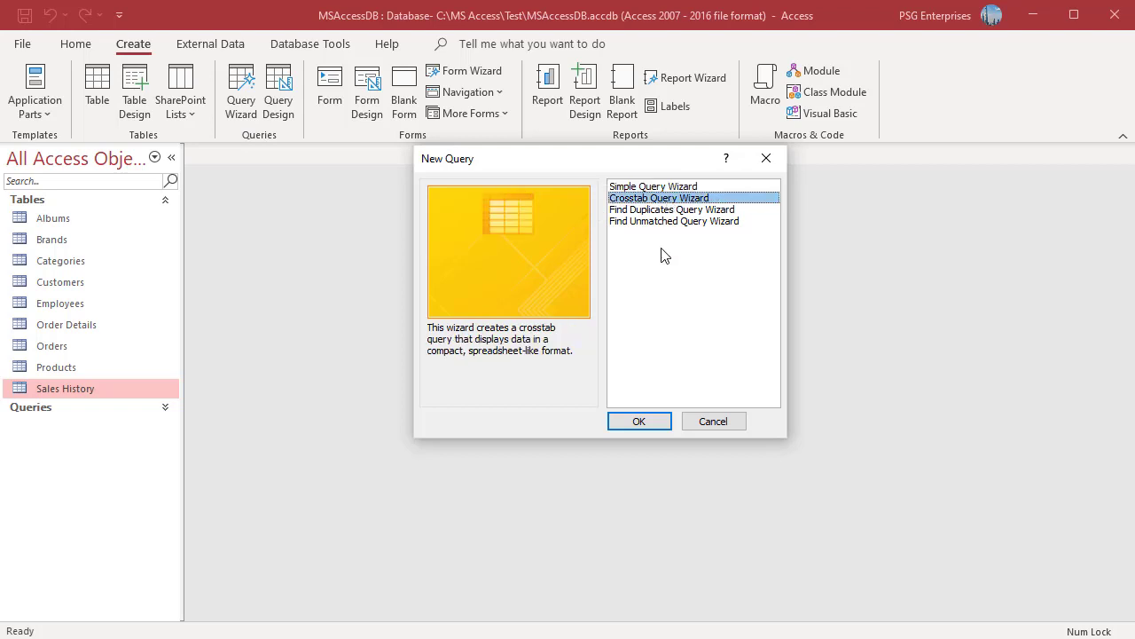
left_click(640, 422)
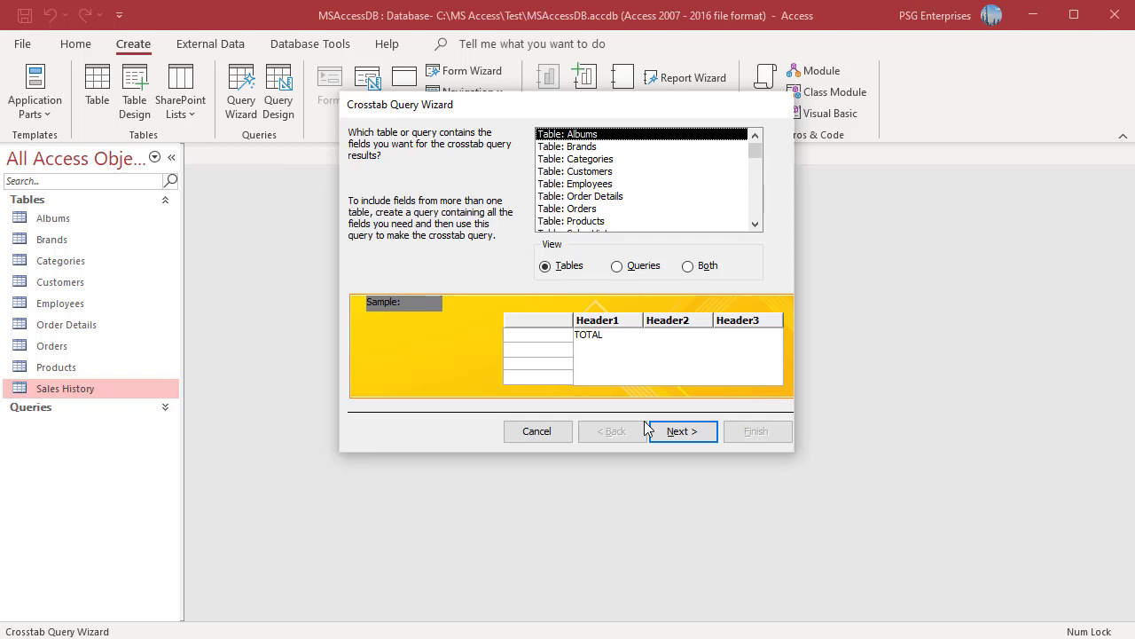
left_click_drag(752, 148, 754, 213)
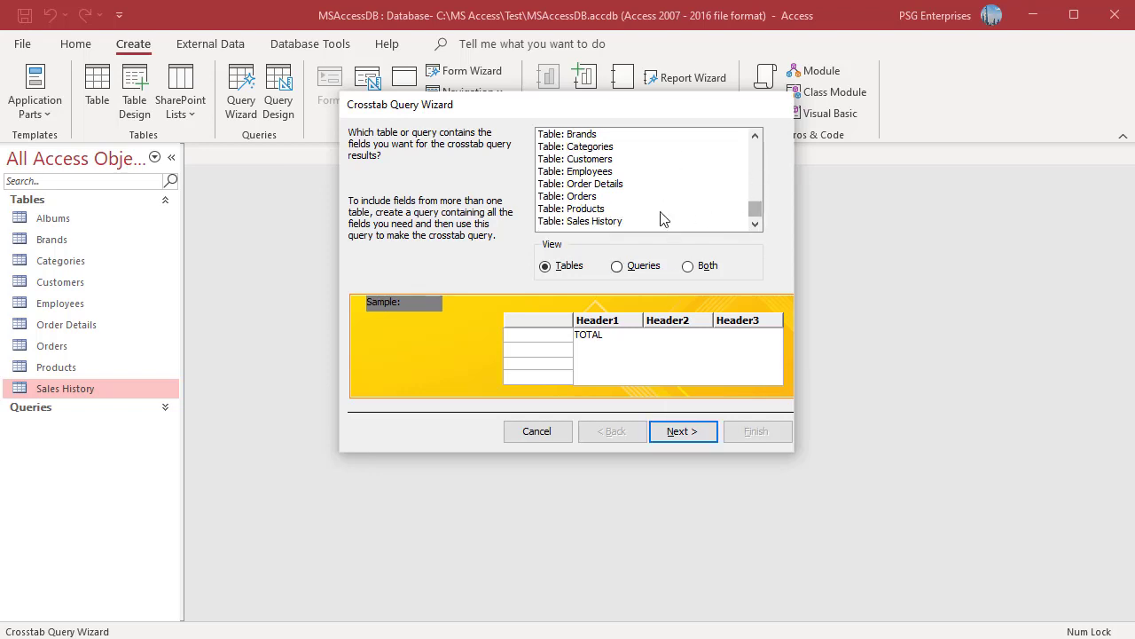
left_click(609, 221)
left_click(679, 435)
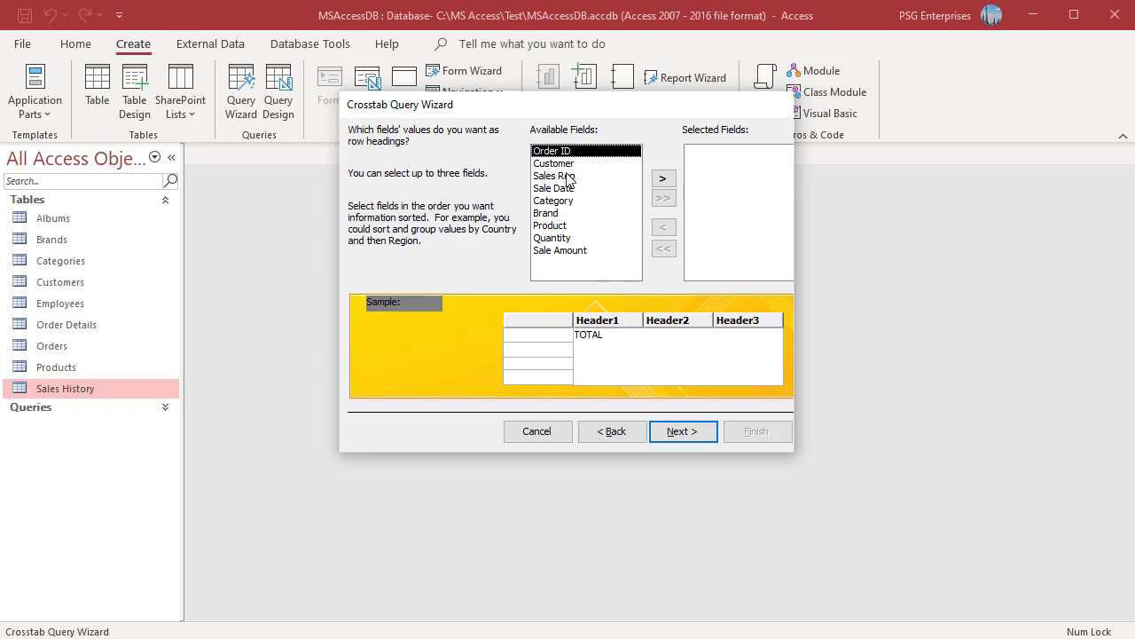
Choose Brand and Product, in that order, as the row headings of the crosstab query
left_click(555, 216)
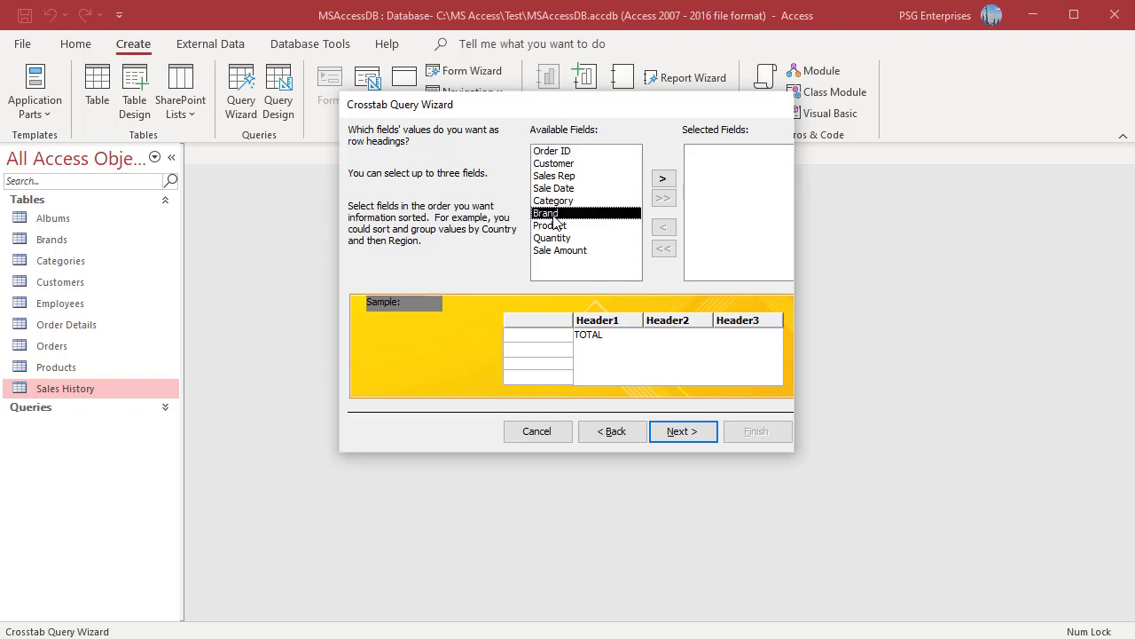
left_click(665, 181)
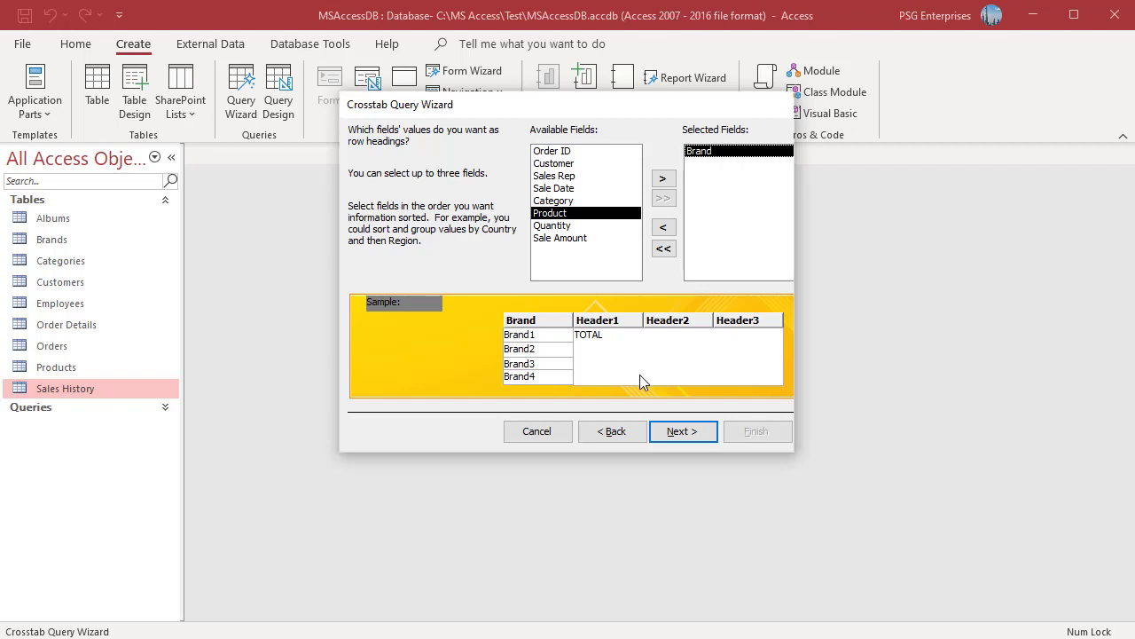
double_click(581, 219)
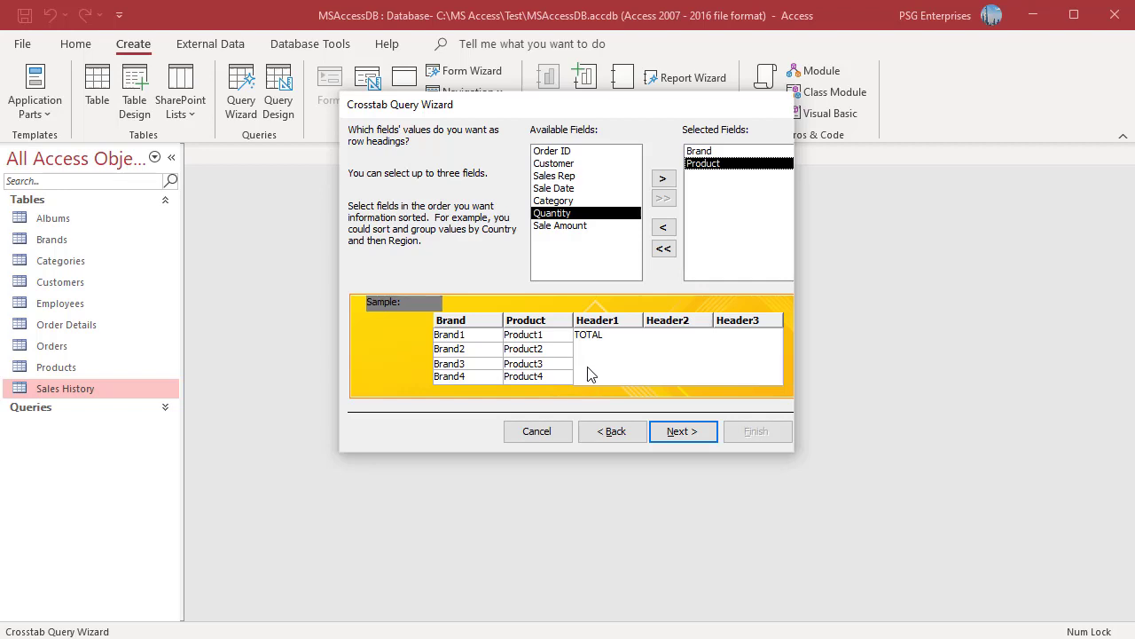
left_click(673, 432)
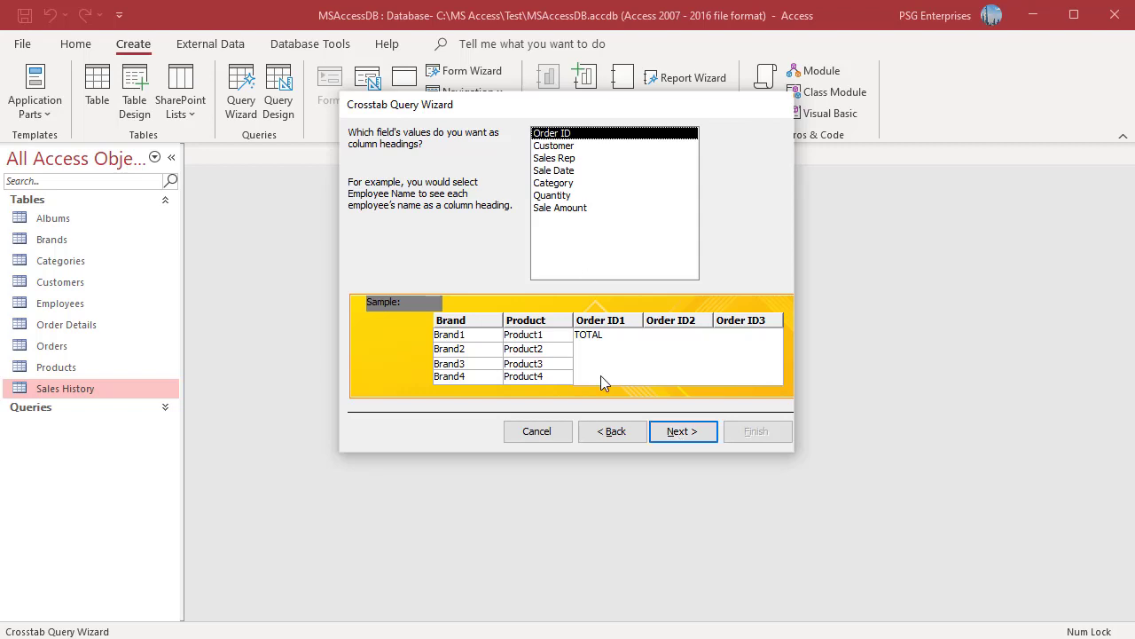
Use Sales Rep for the column headings and calculate the Sum of Sale Amount at each intersection
left_click(574, 158)
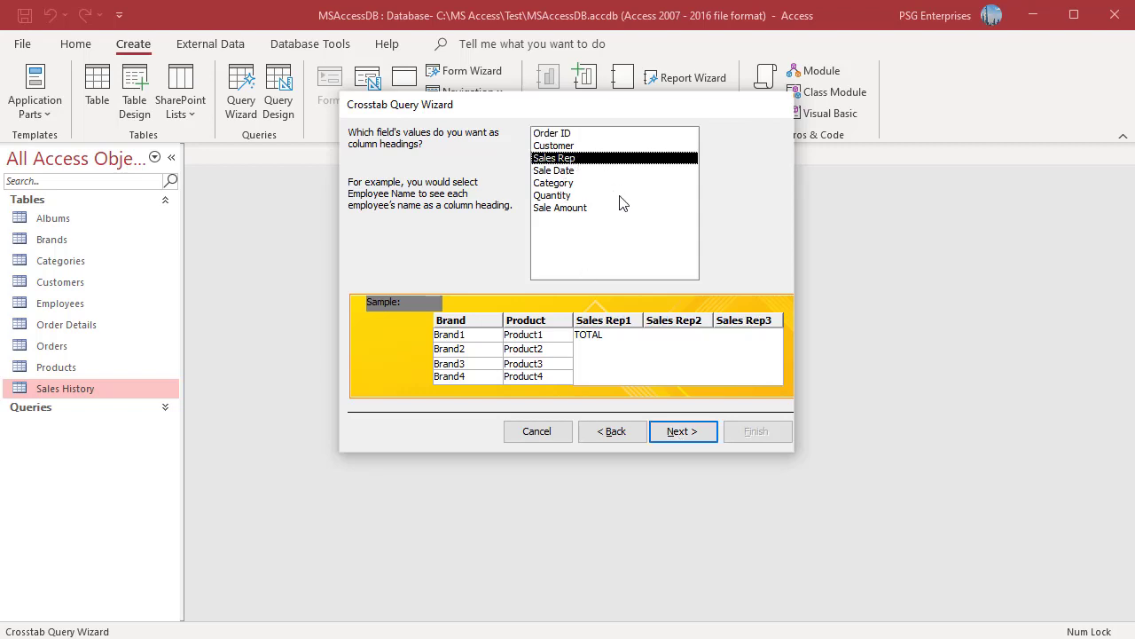
left_click(694, 436)
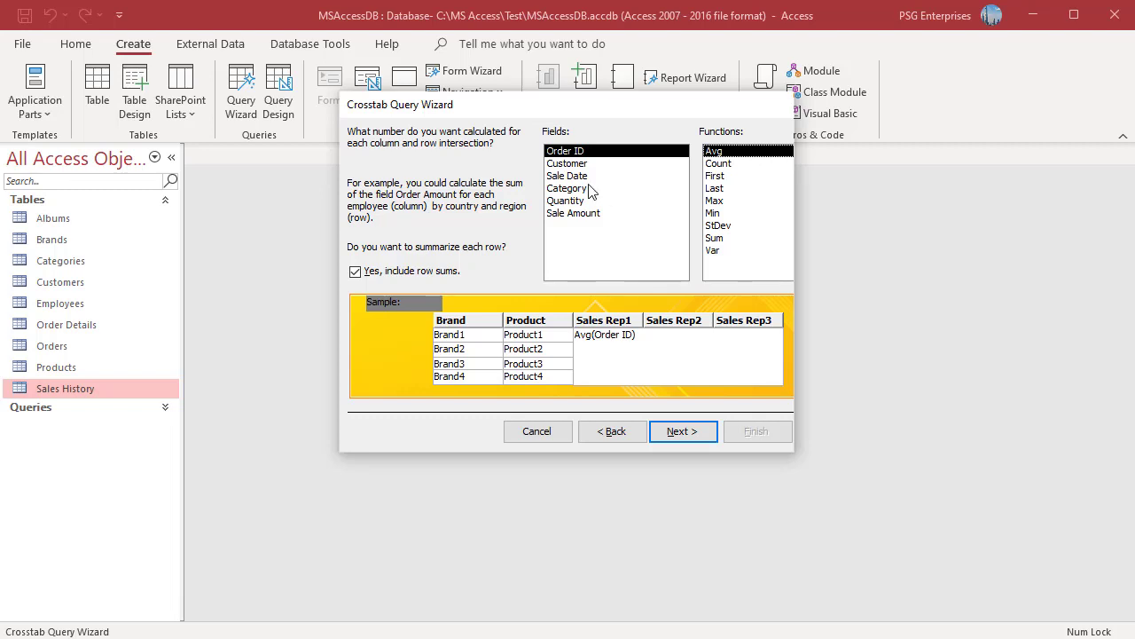
left_click(586, 213)
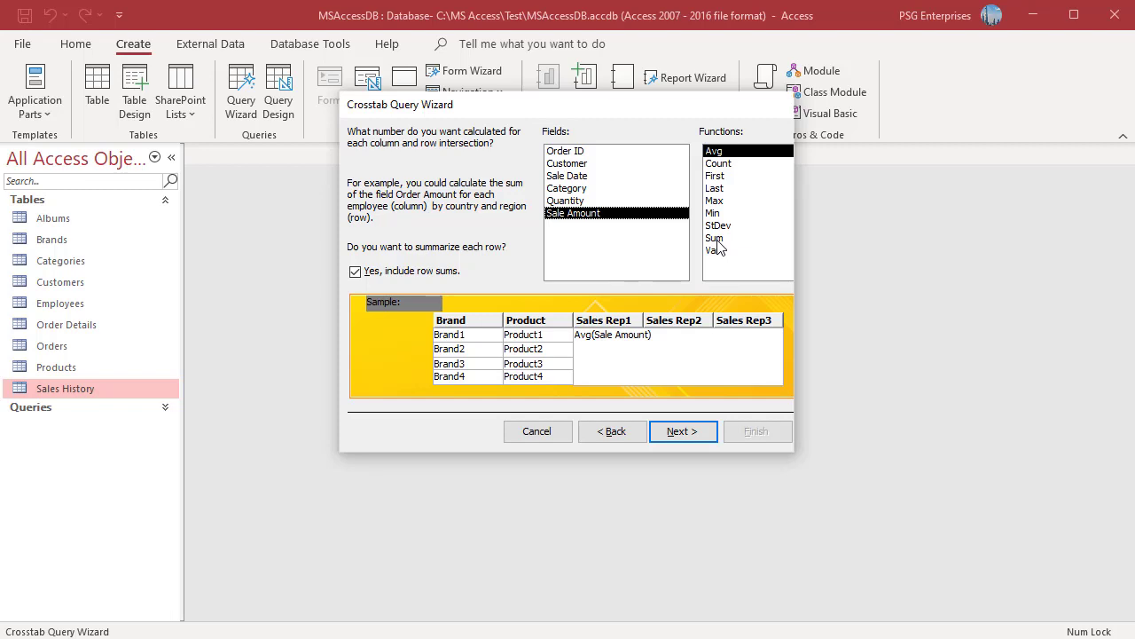
left_click(717, 239)
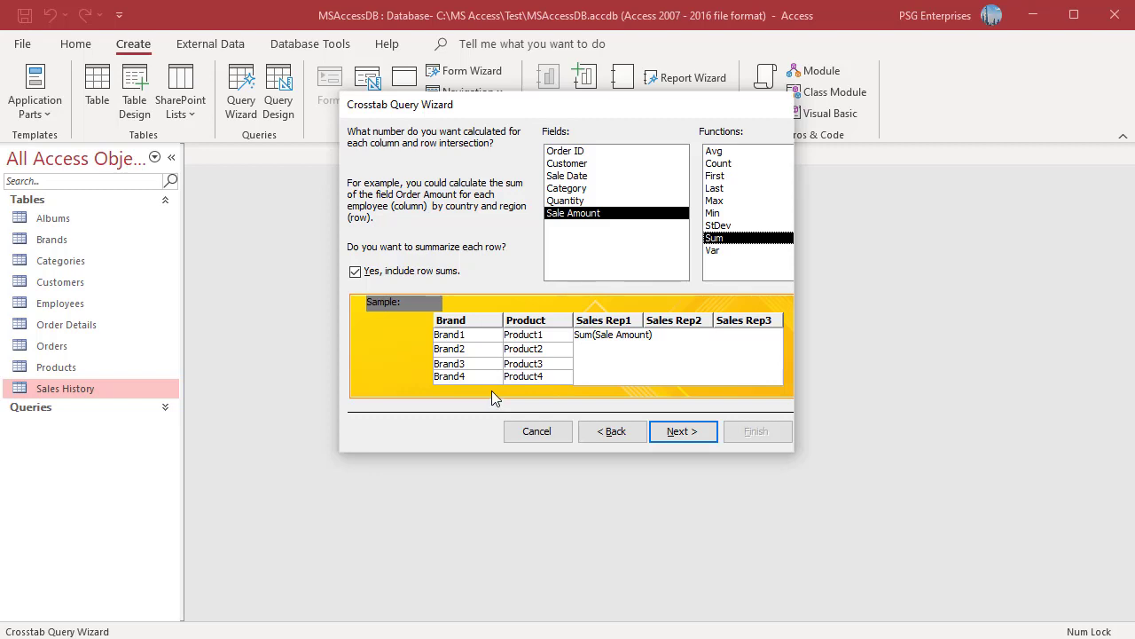
left_click(687, 433)
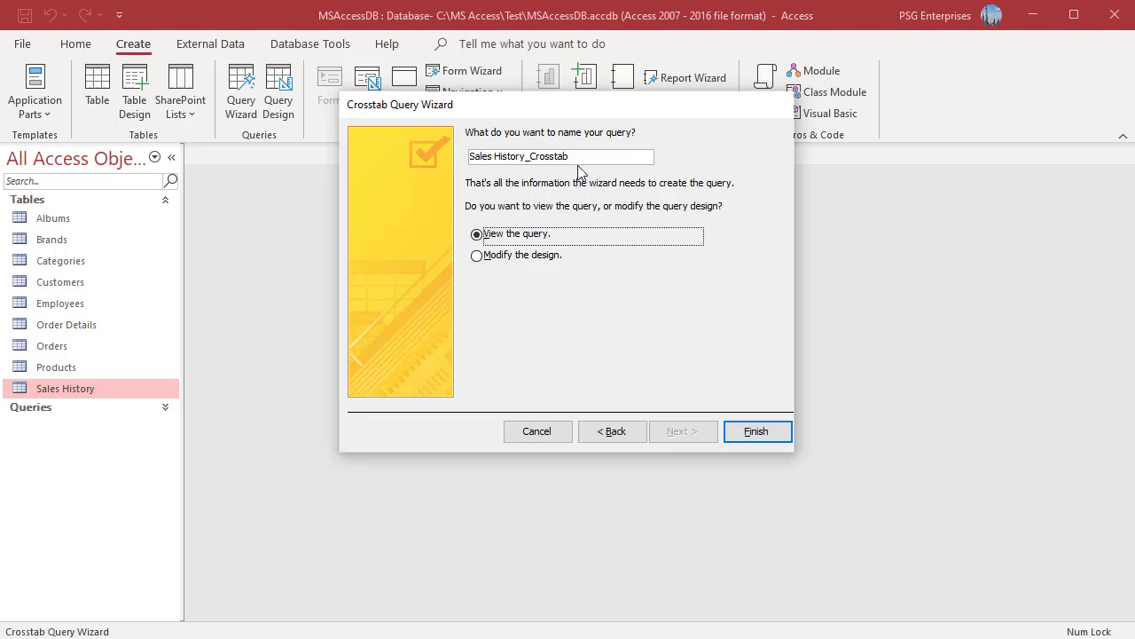
Name the crosstab query Sales Summary and finish the wizard to view its results
key("shift+Tab")
type("Sales")
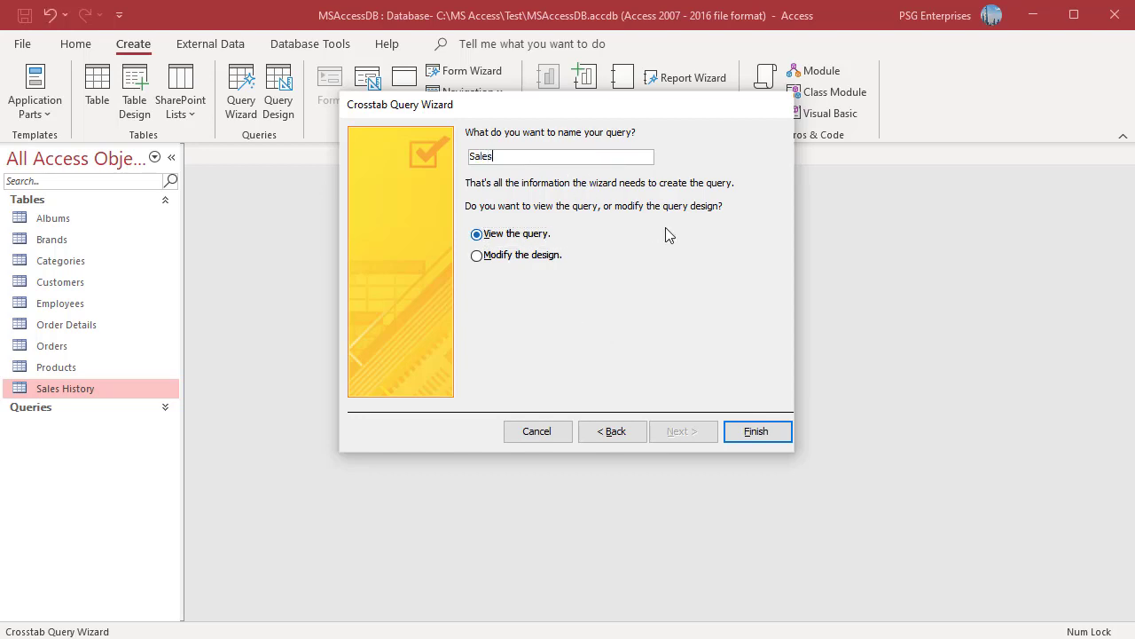
type(" Summary")
key("Tab")
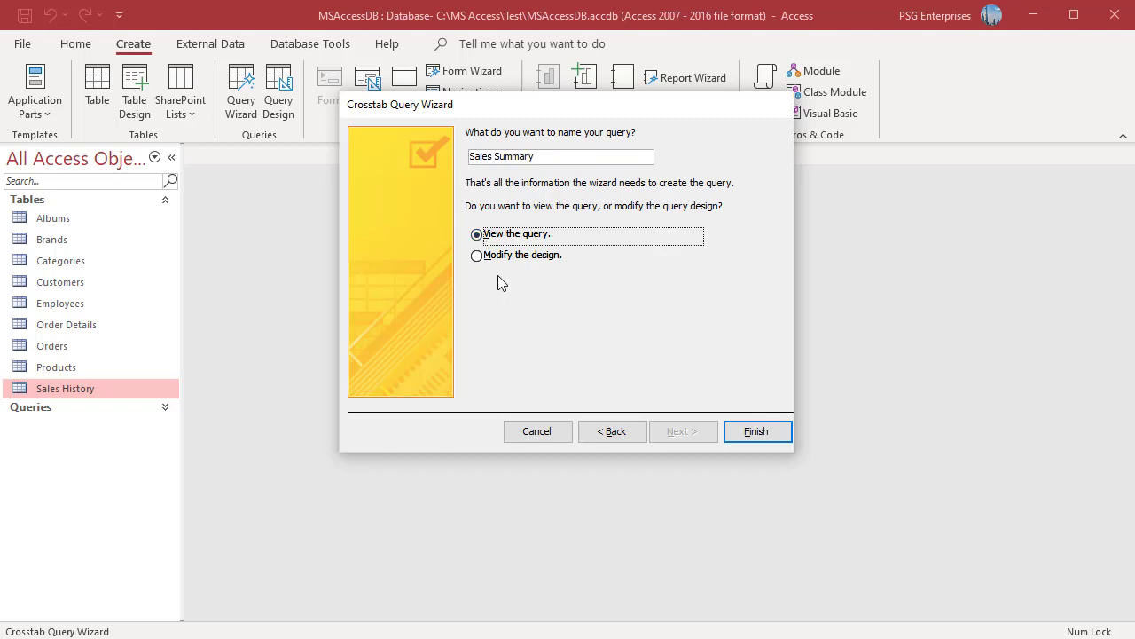
key("Return")
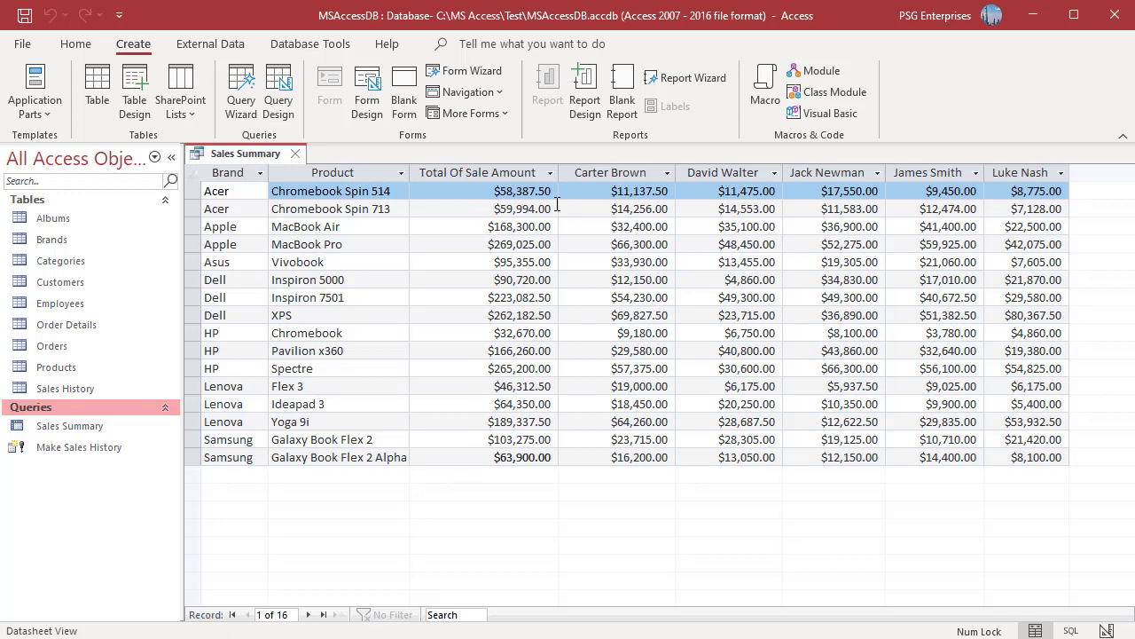
Rename the Total Of Sale Amount column to Total Sales in the query's design and run the query
left_click(1106, 630)
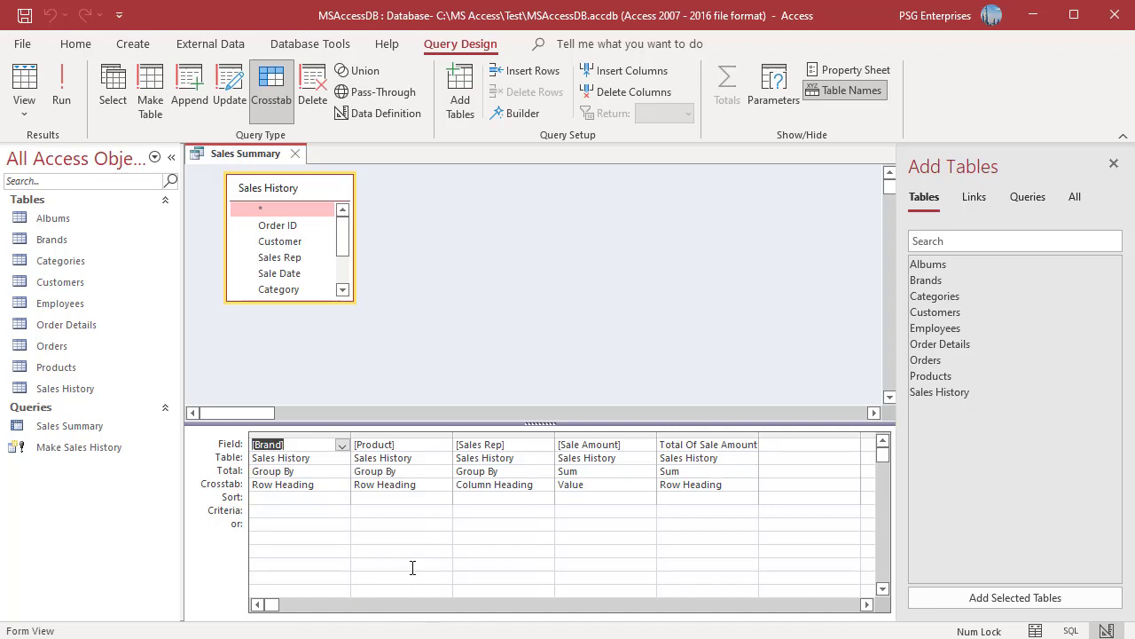
left_click(694, 444)
right_click(695, 445)
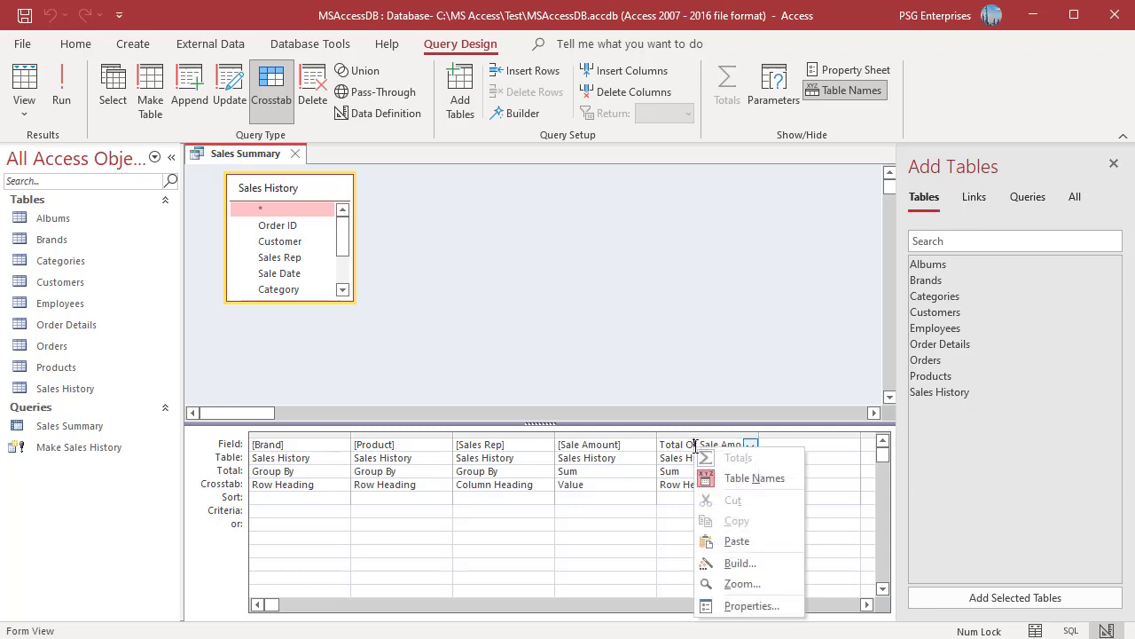
left_click(741, 584)
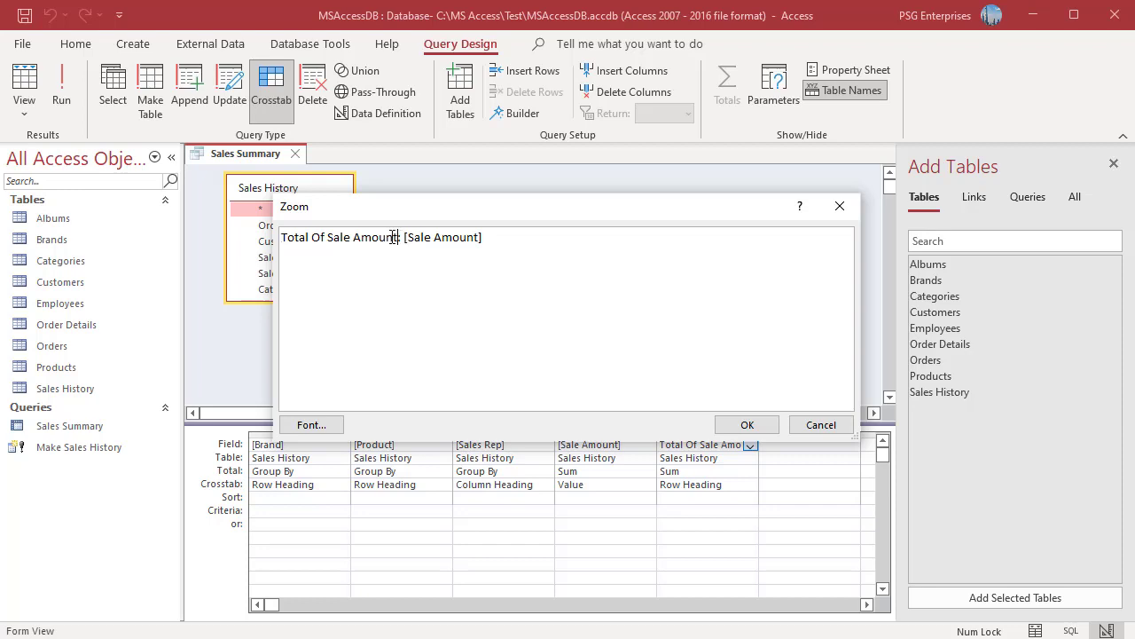
left_click_drag(399, 237, 194, 234)
key("Delete")
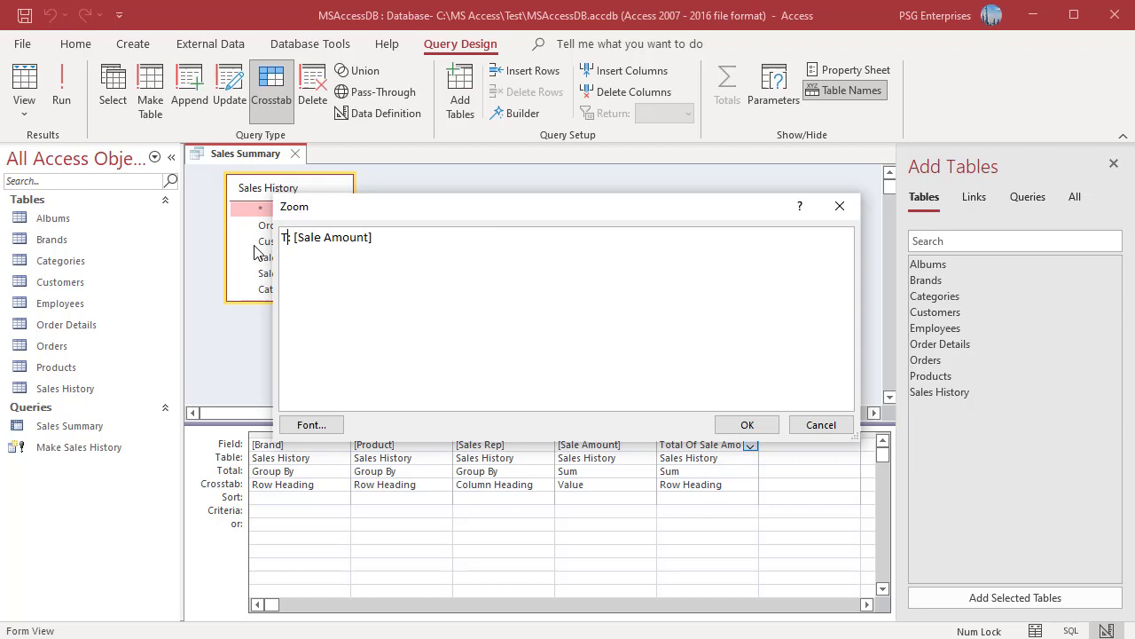
type("Total Sales")
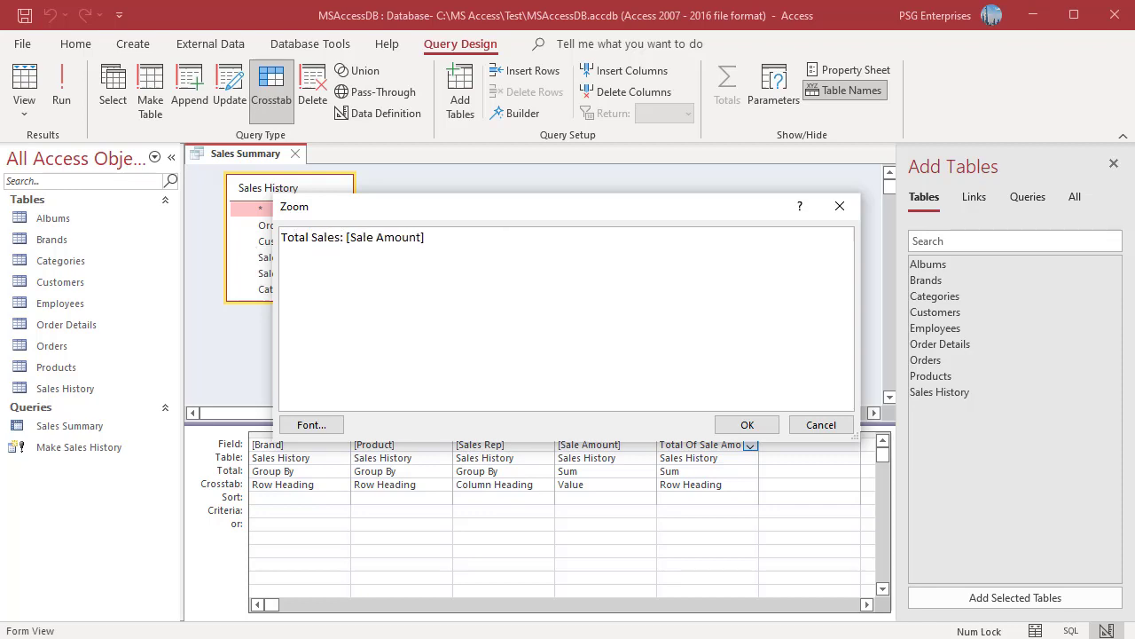
left_click(738, 425)
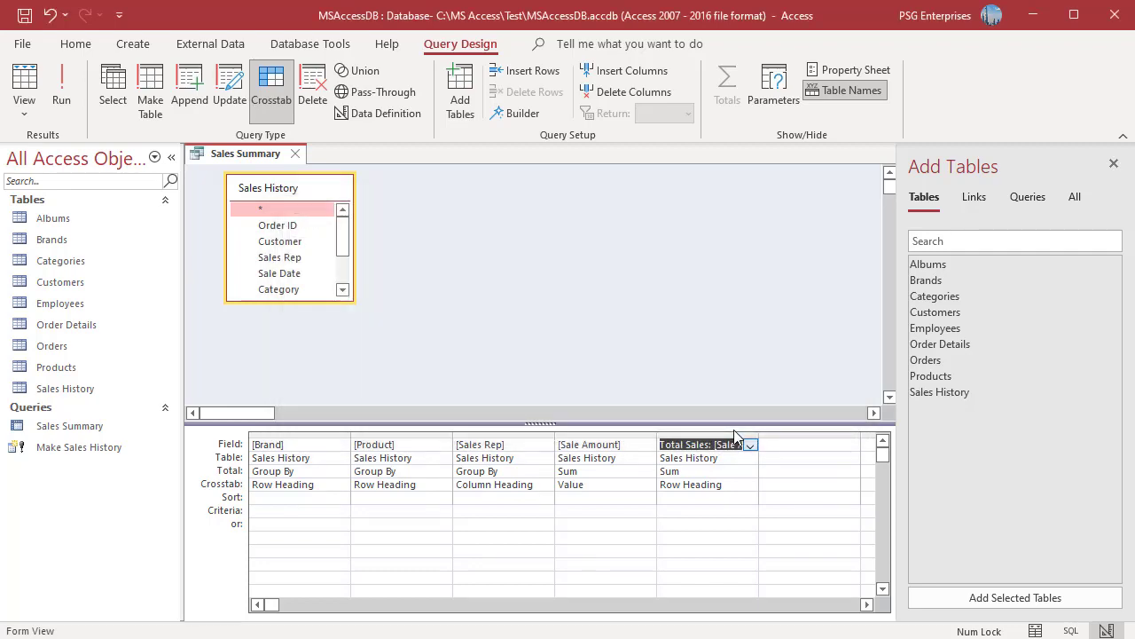
left_click(56, 105)
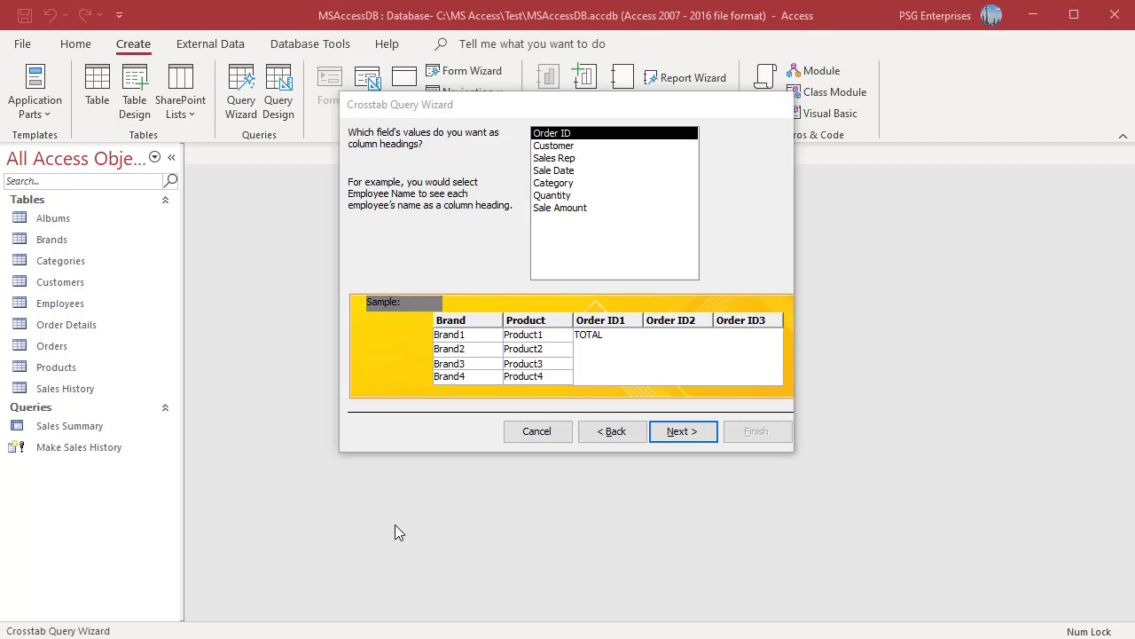
Use Sale Date grouped by Quarter for the column headings and calculate the Avg of Sale Amount
left_click(568, 170)
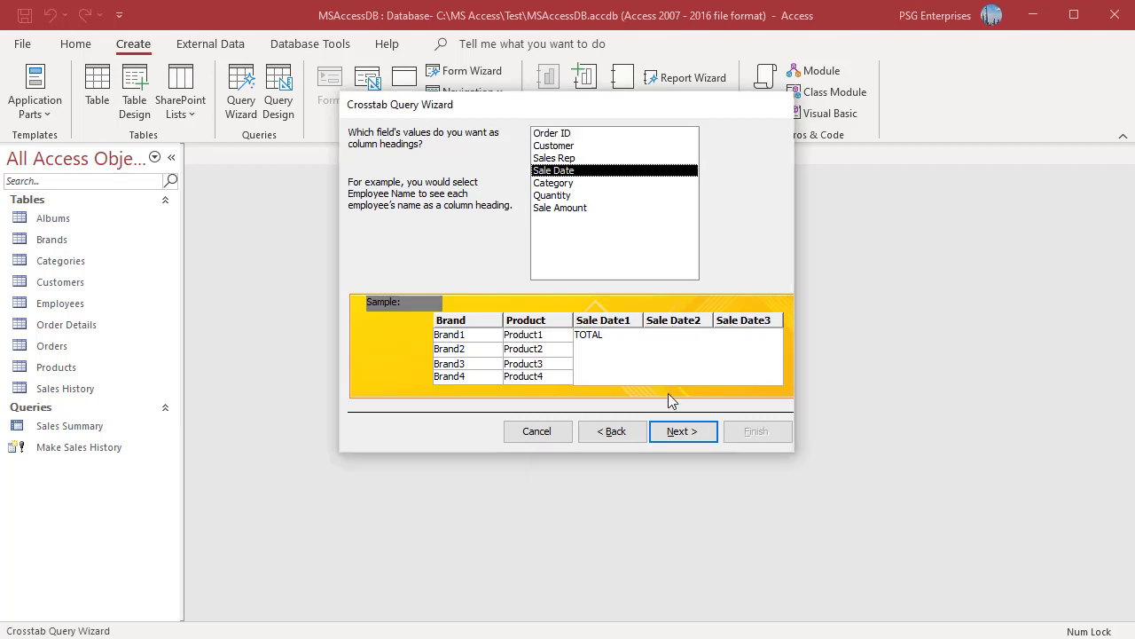
left_click(674, 433)
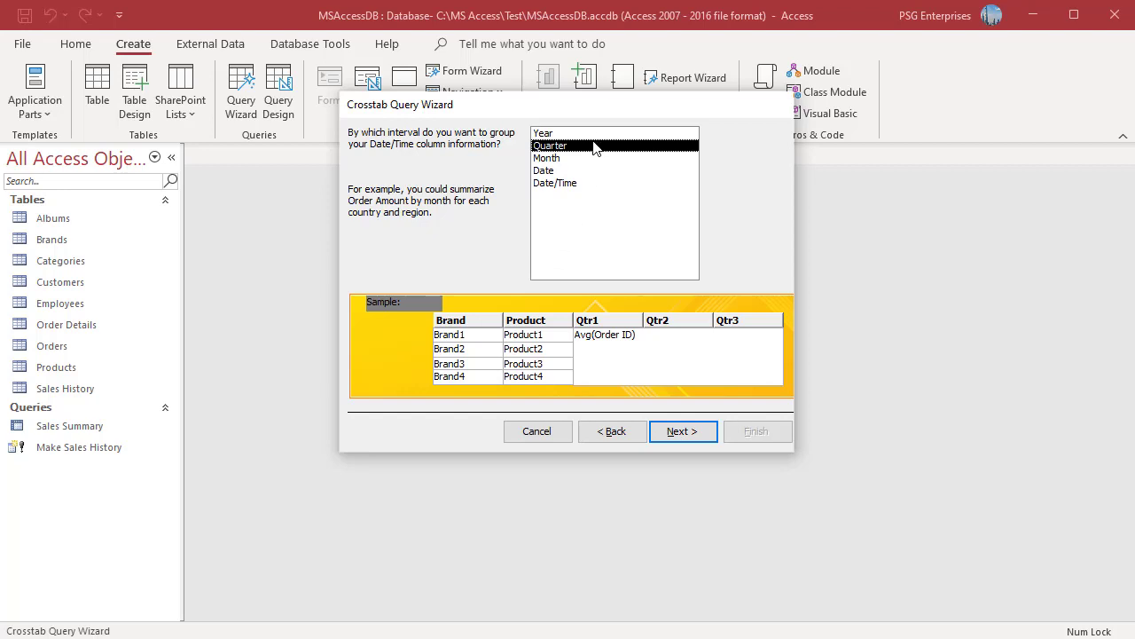
left_click(681, 431)
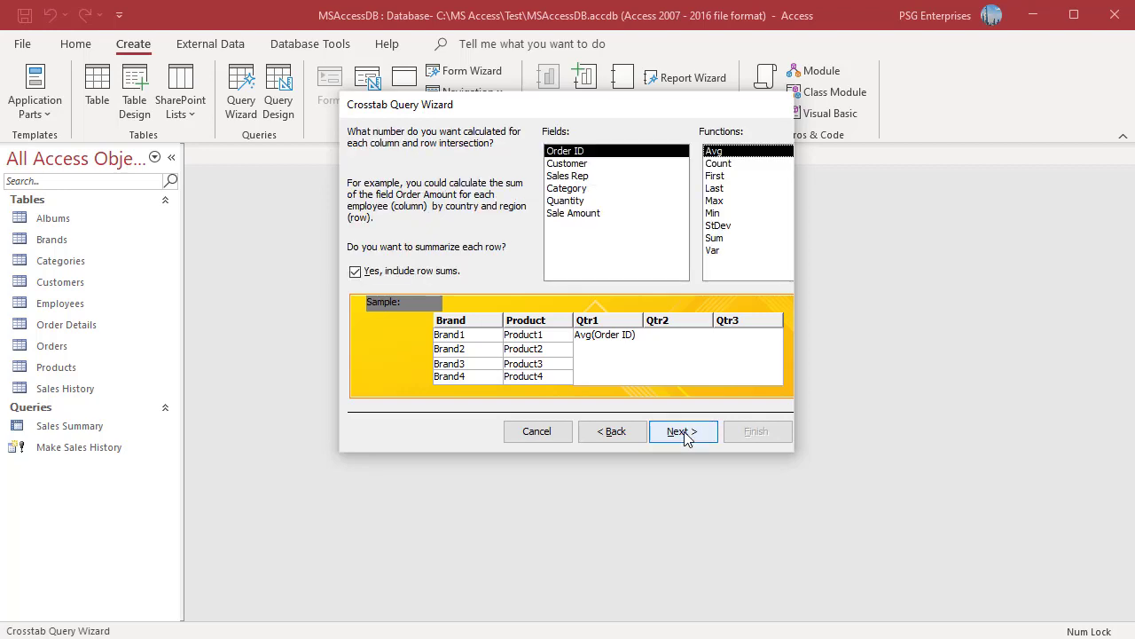
key("End")
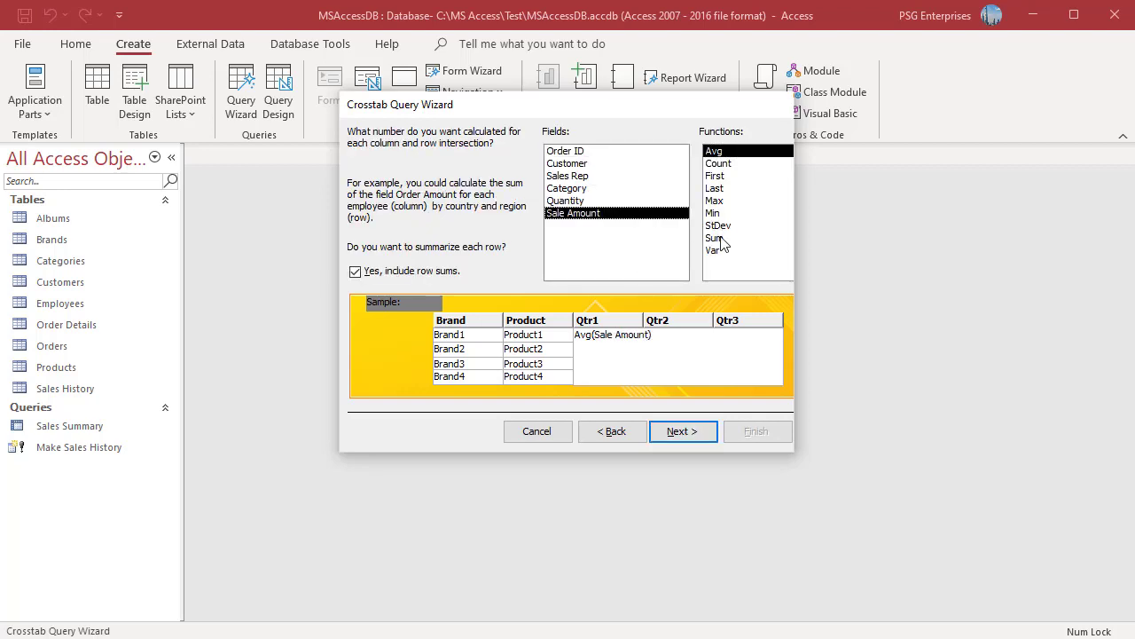
left_click(679, 432)
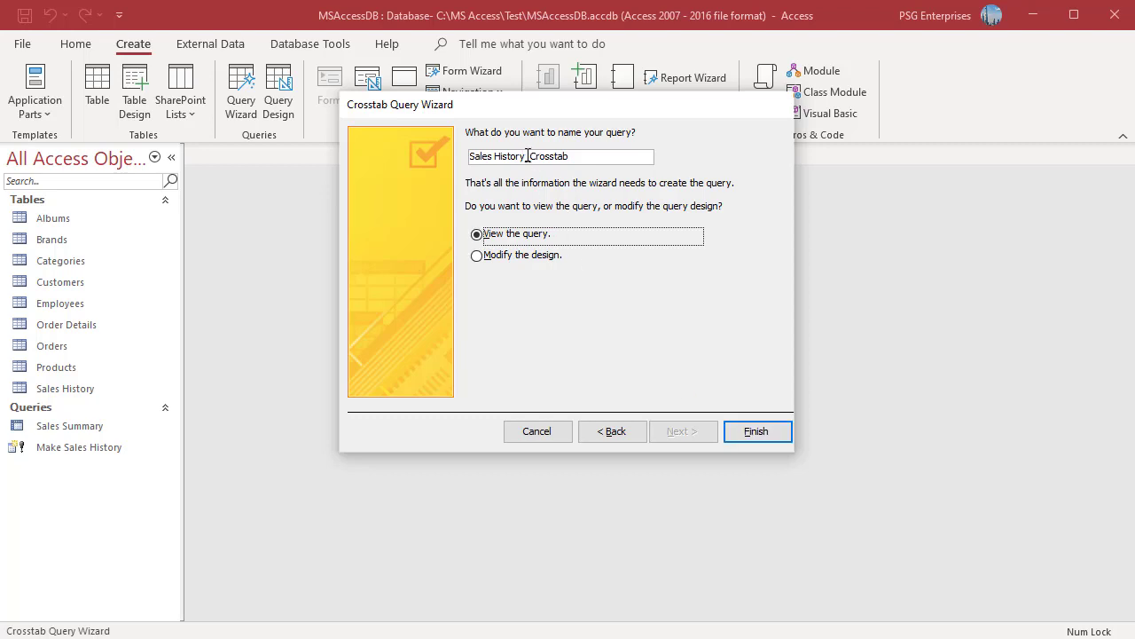
Name the quarterly crosstab query Sales History Avg and finish the wizard
left_click_drag(527, 156, 586, 157)
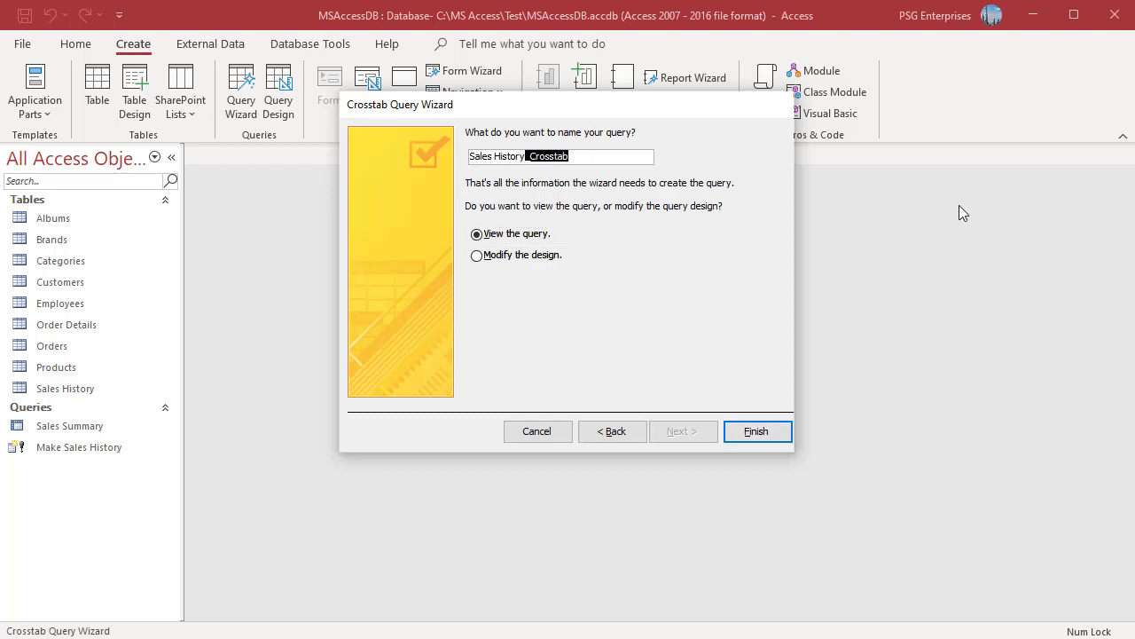
key("BackSpace")
type("Avg")
left_click(757, 435)
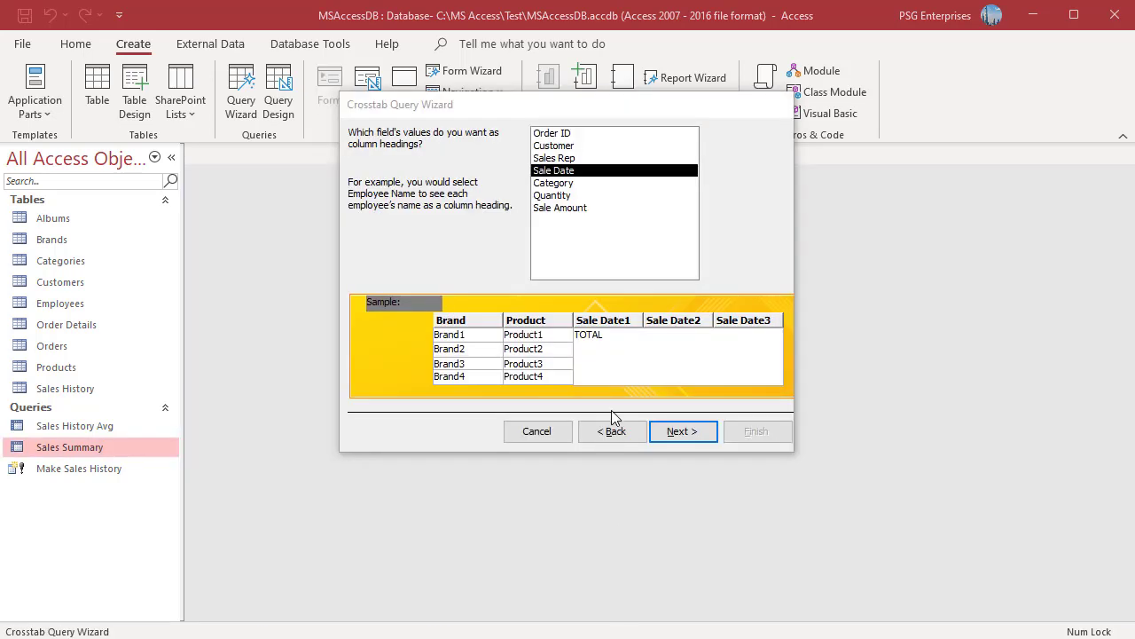
Use Sale Date as the crosstab's column headings, grouped by the Month interval
left_click(681, 433)
key("Down")
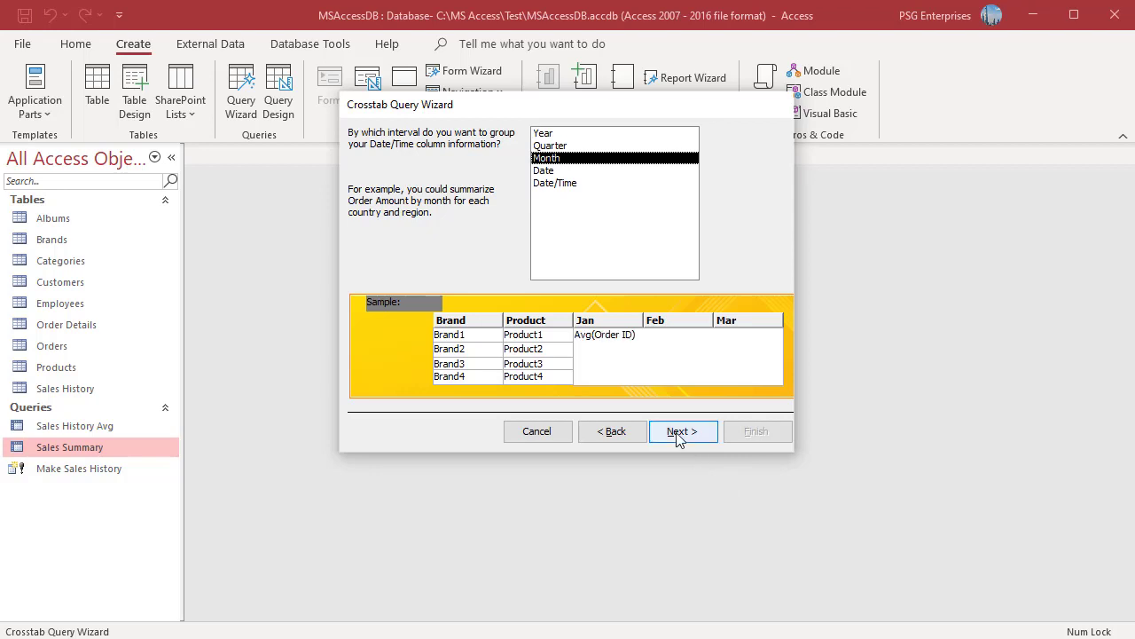
left_click(680, 435)
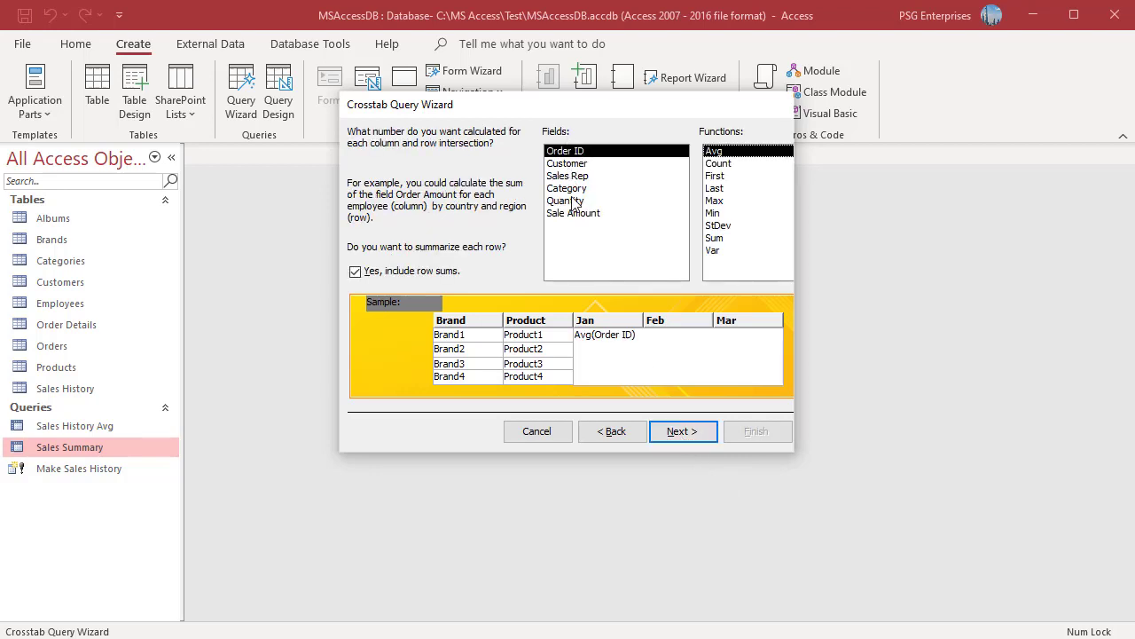
Calculate the Count of Quantity at each row and column intersection, without including row sums
left_click(574, 202)
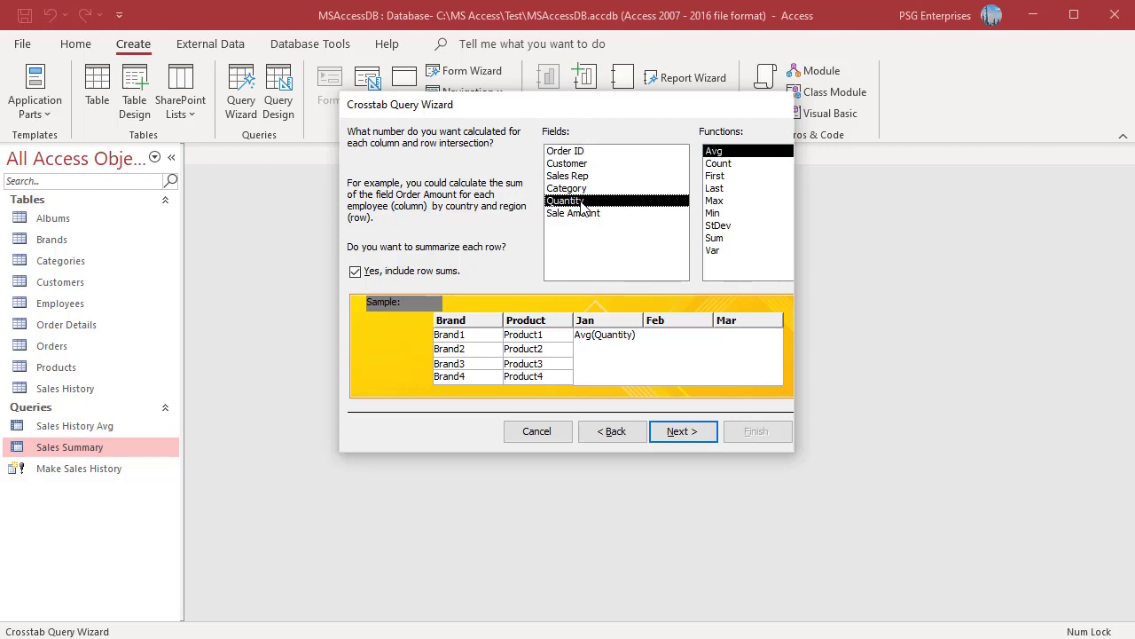
left_click(715, 165)
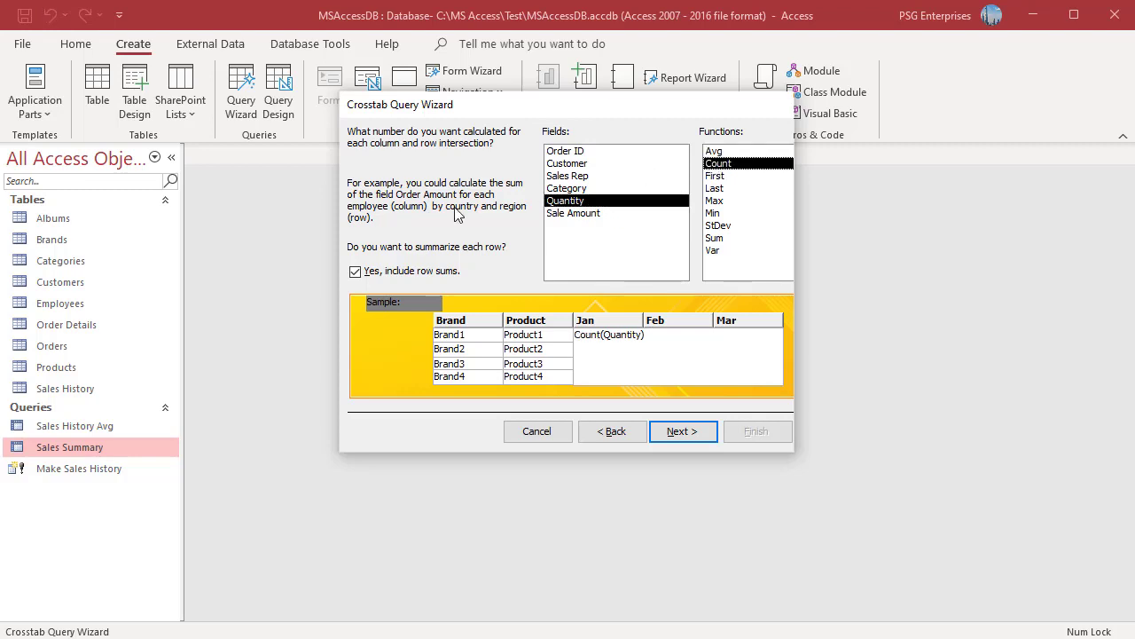
left_click(355, 271)
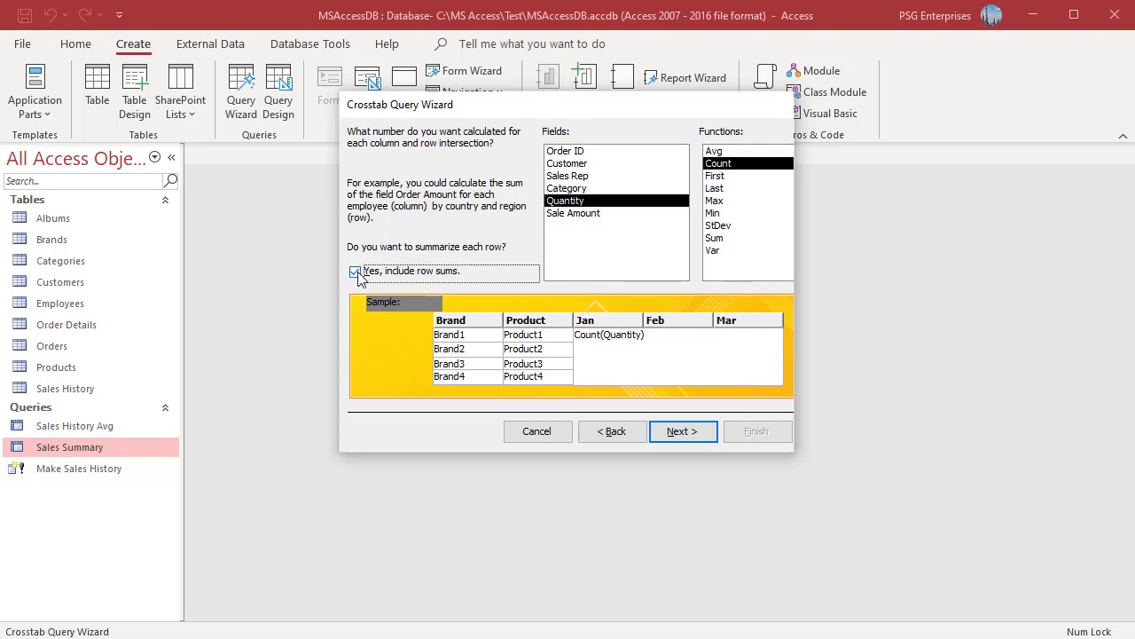
left_click(683, 432)
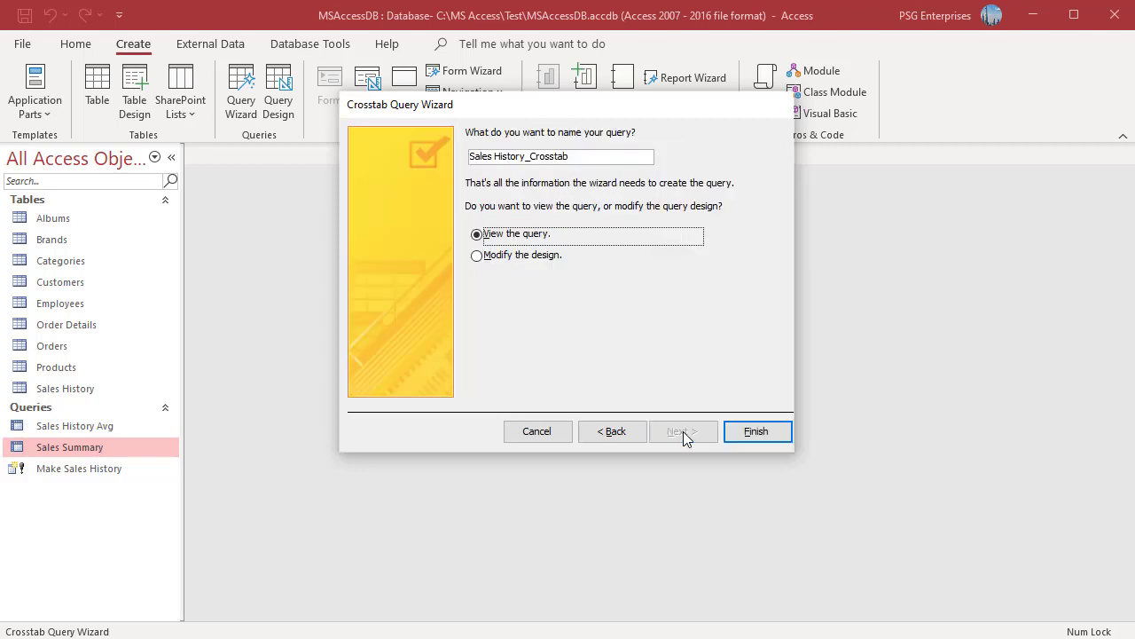
Name the monthly crosstab query Sales History Count and finish the wizard to view its results
left_click_drag(527, 156, 636, 160)
type("Count")
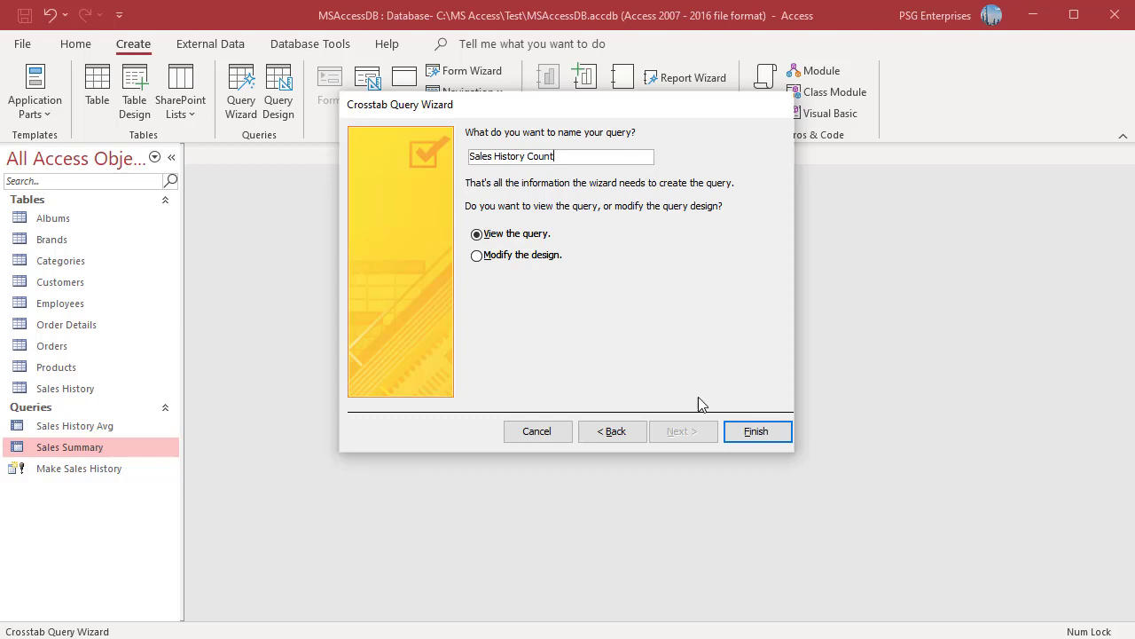
left_click(754, 435)
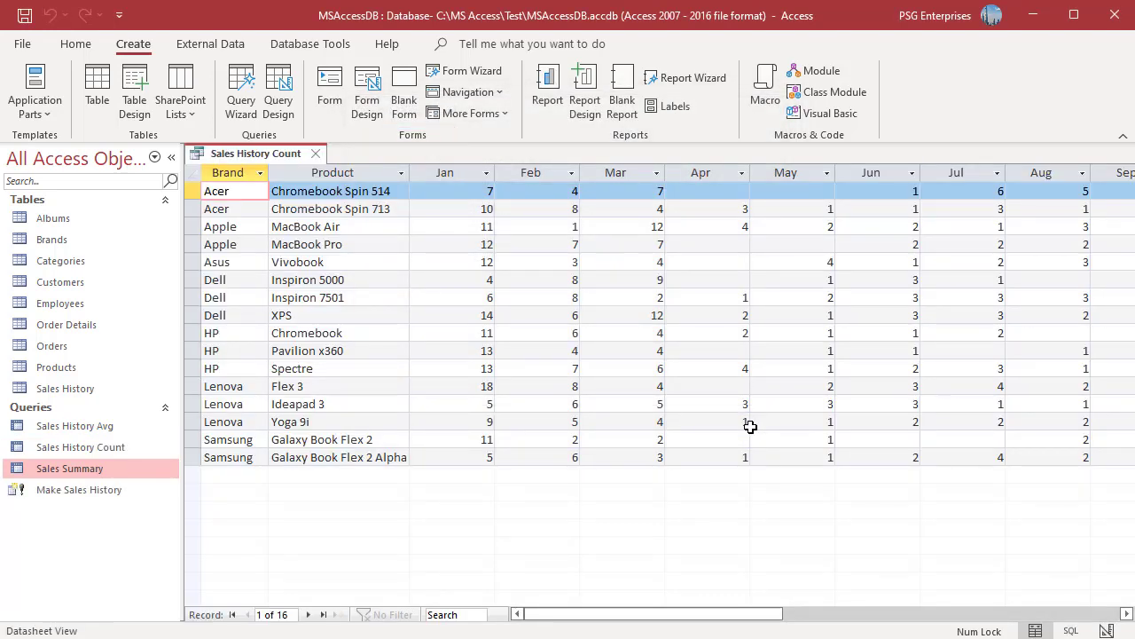